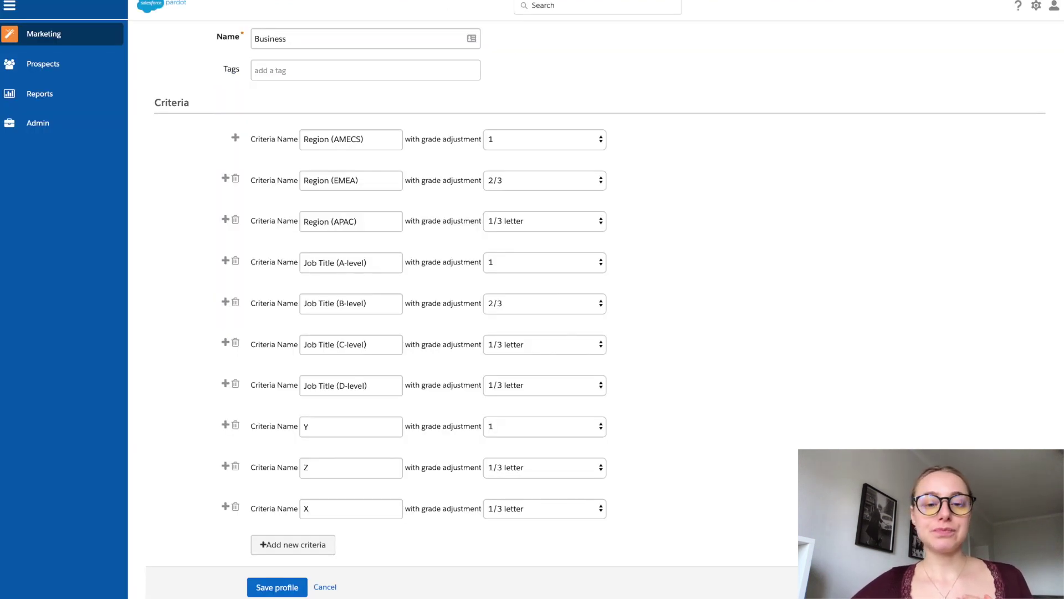
# - Open the segmentation profiles and review the Business profile's criteria and grade adjustments
pyautogui.scroll(3, 694, 111)
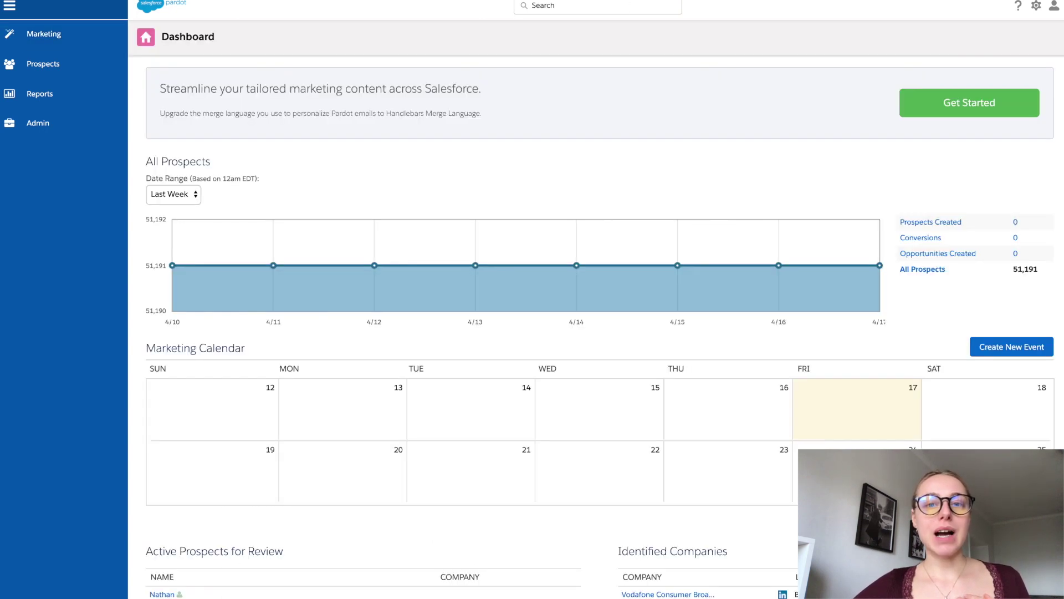
pyautogui.moveTo(91, 44)
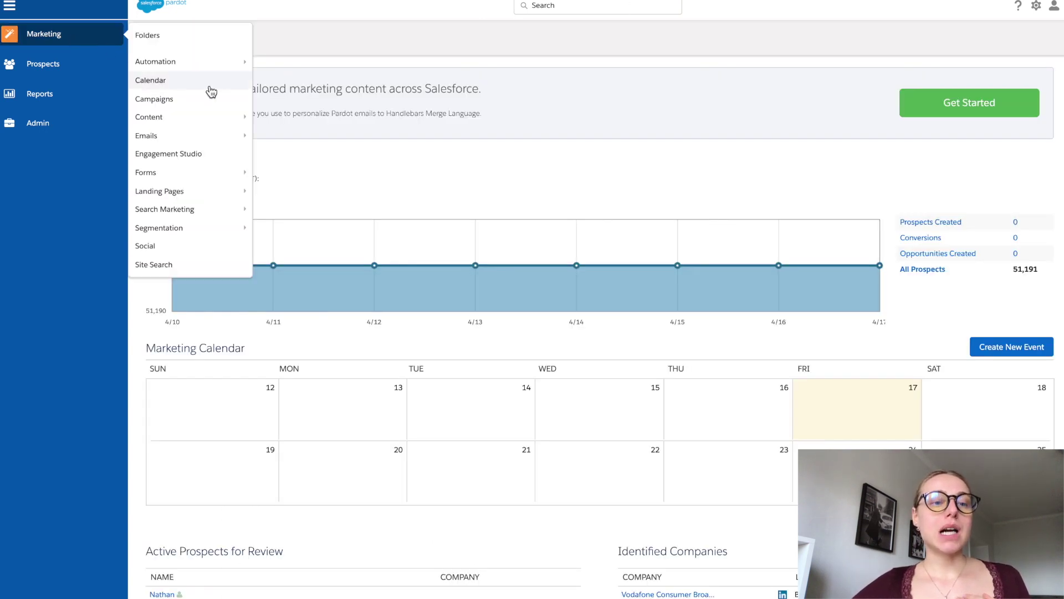
pyautogui.moveTo(221, 229)
pyautogui.click(285, 281)
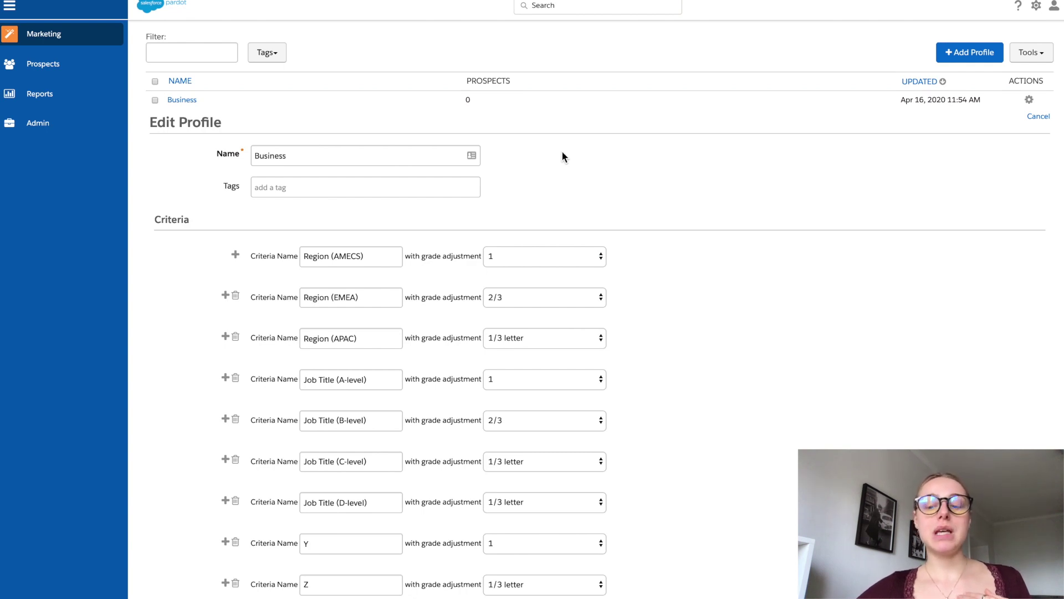
pyautogui.scroll(-3, 562, 153)
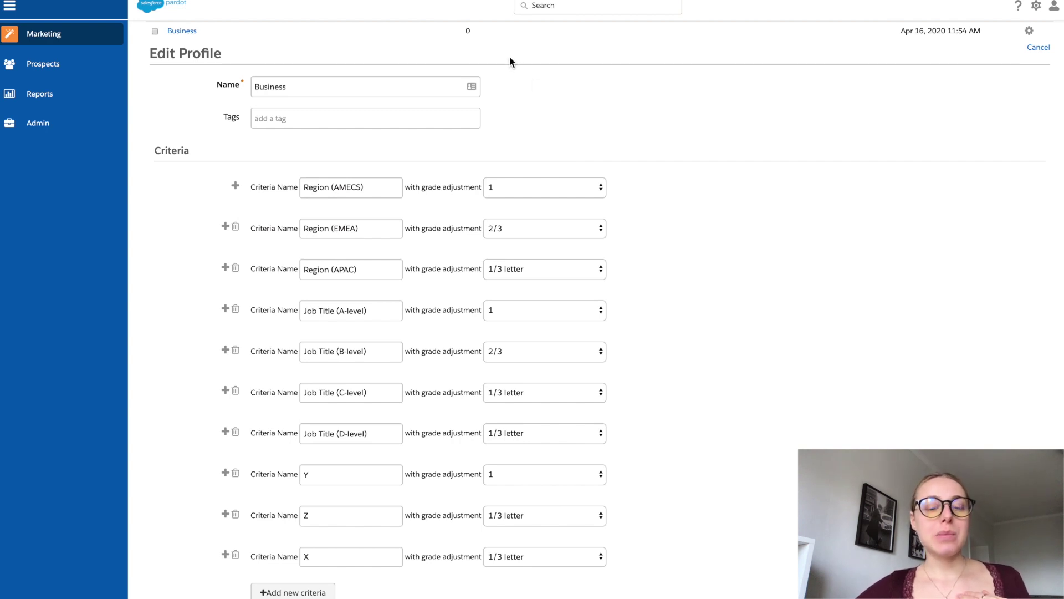
pyautogui.click(417, 83)
pyautogui.click(567, 92)
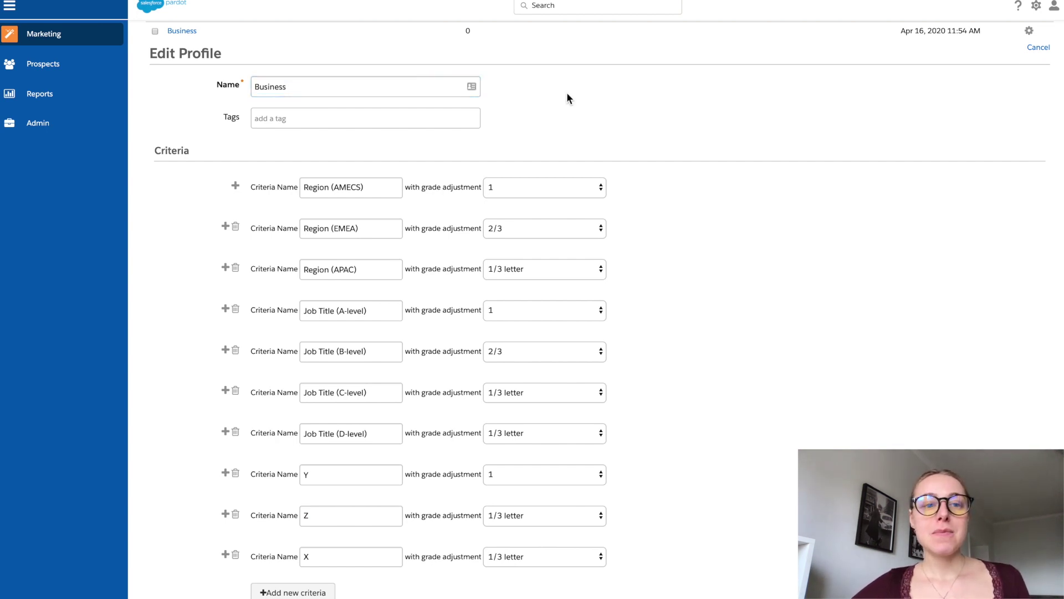
pyautogui.scroll(-2, 567, 92)
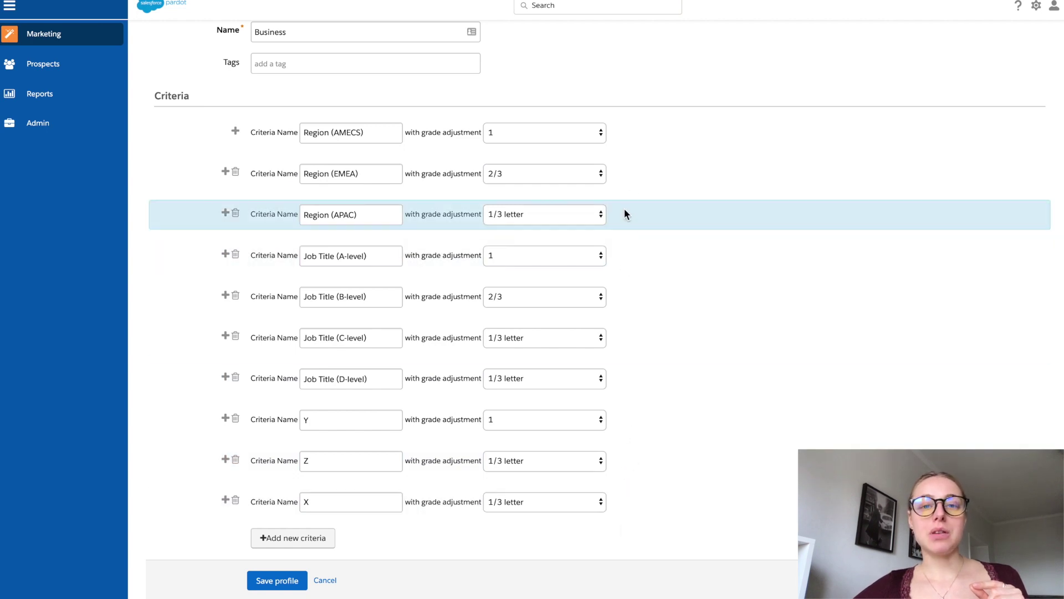
# - Switch to the Grading spreadsheet in Google Sheets and check the Job Title uplift values for Business and Individual
pyautogui.hotkey('ctrl', 'Tab')
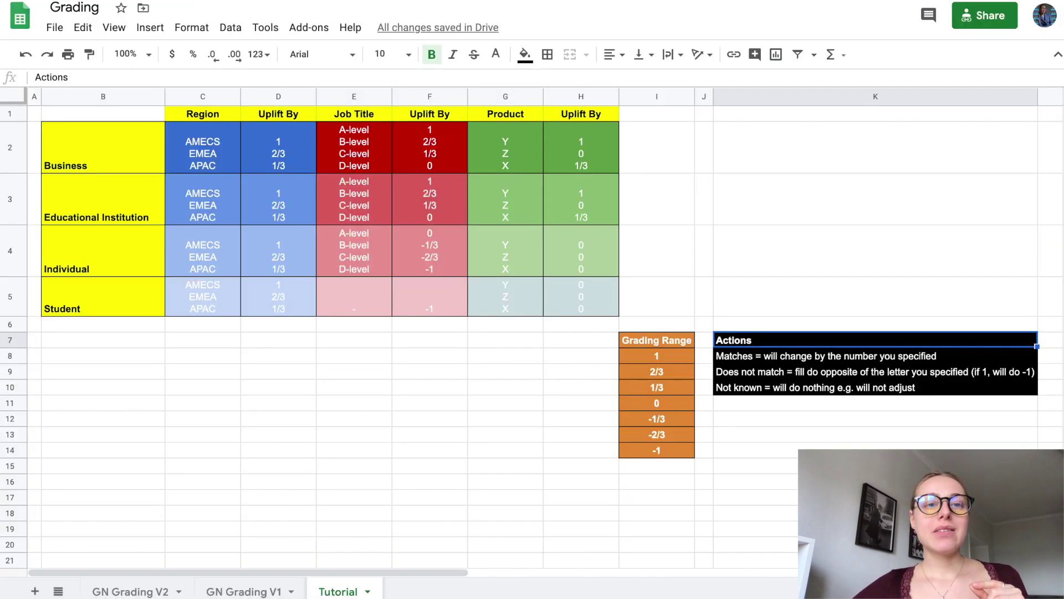
pyautogui.click(431, 168)
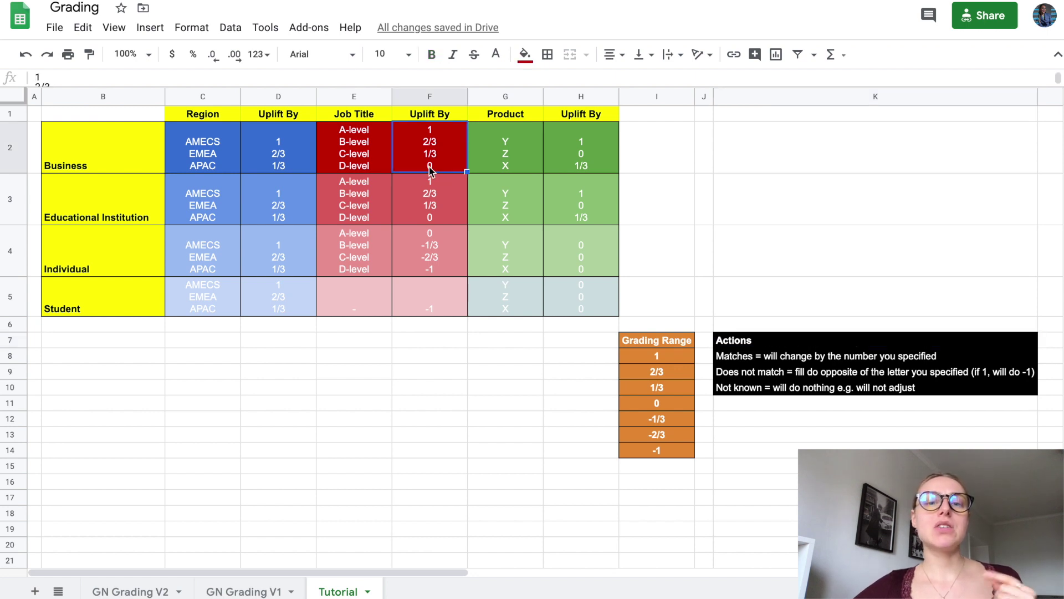
pyautogui.click(433, 260)
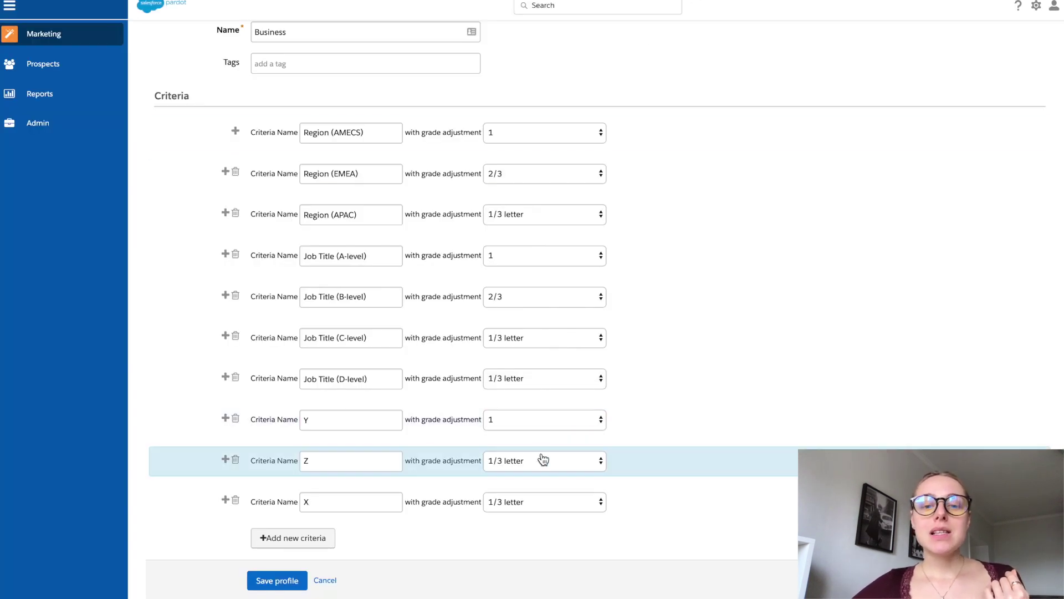
# - Back in Pardot, view the grade adjustment options for the Business profile's Job Title (C-level) criterion without changing it
pyautogui.click(551, 339)
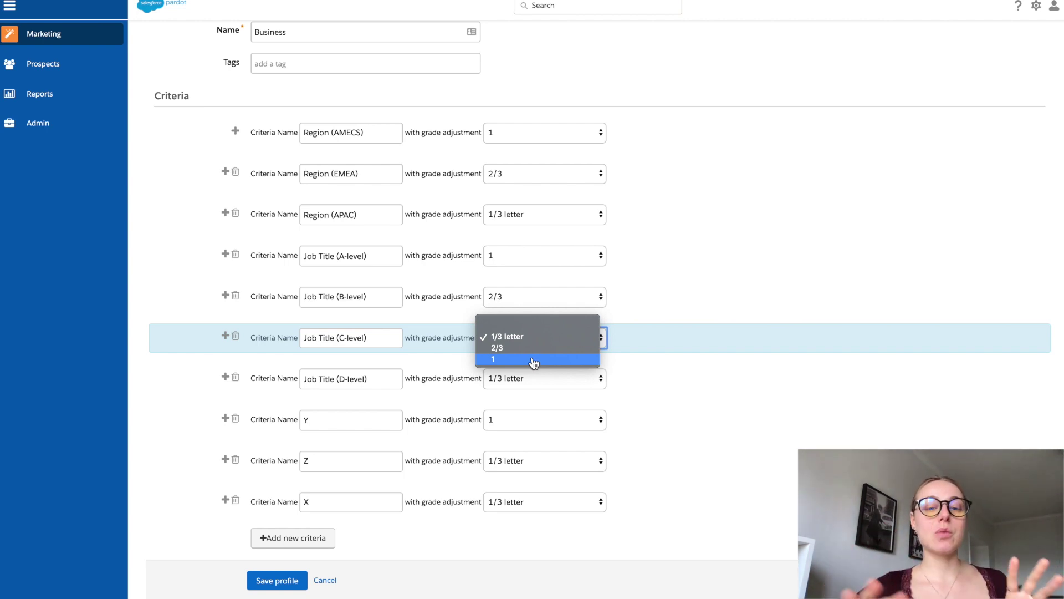
pyautogui.click(718, 212)
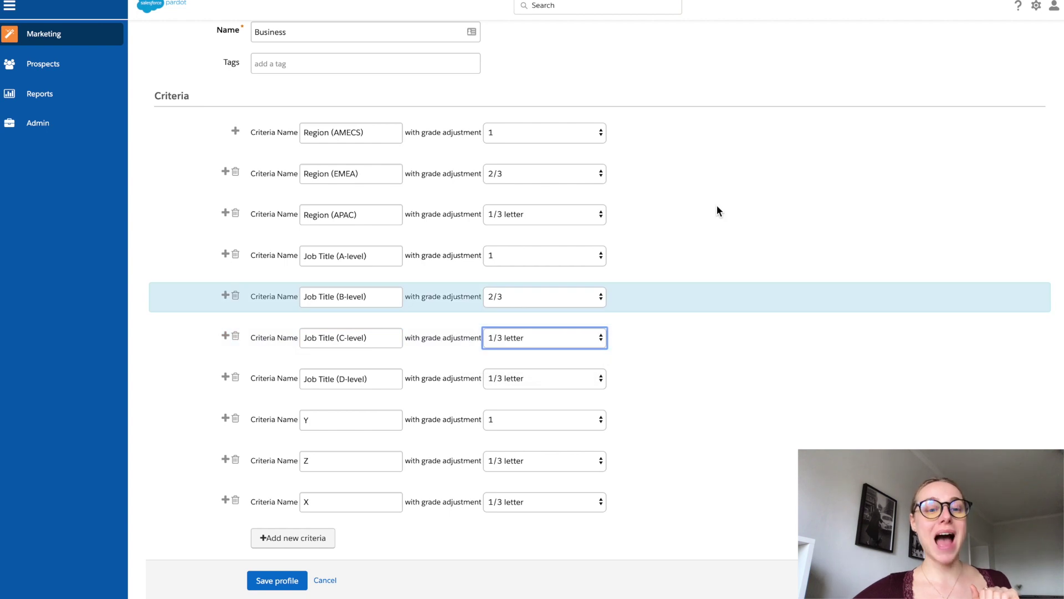
pyautogui.click(720, 88)
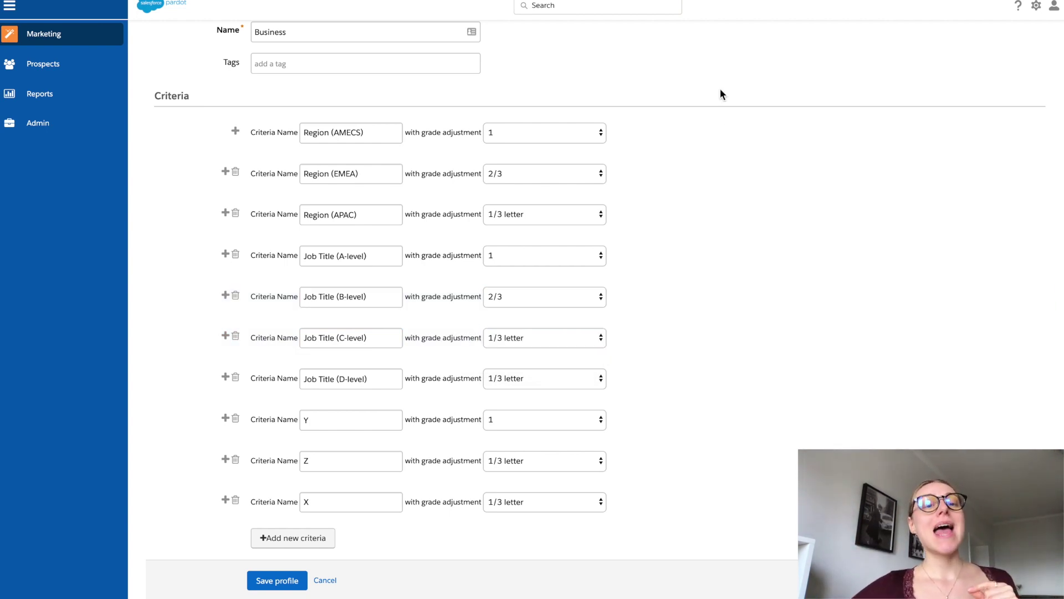
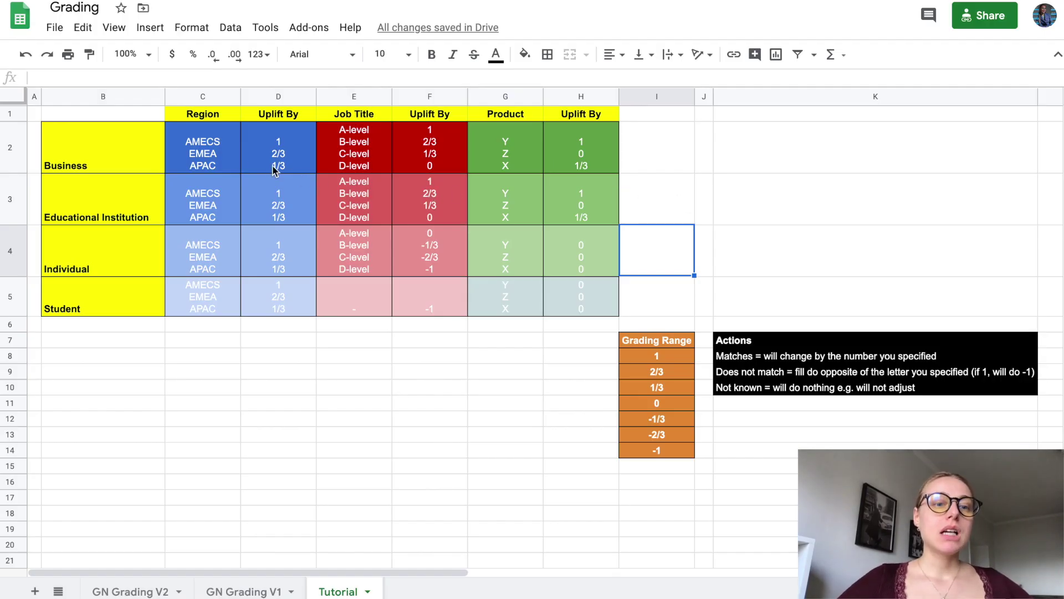
# - Review the Region, Job Title and Product values with their uplifts for Business and Educational Institution in the Google Sheets grading table
pyautogui.moveTo(219, 158); pyautogui.dragTo(300, 157)
pyautogui.moveTo(372, 157); pyautogui.dragTo(566, 149)
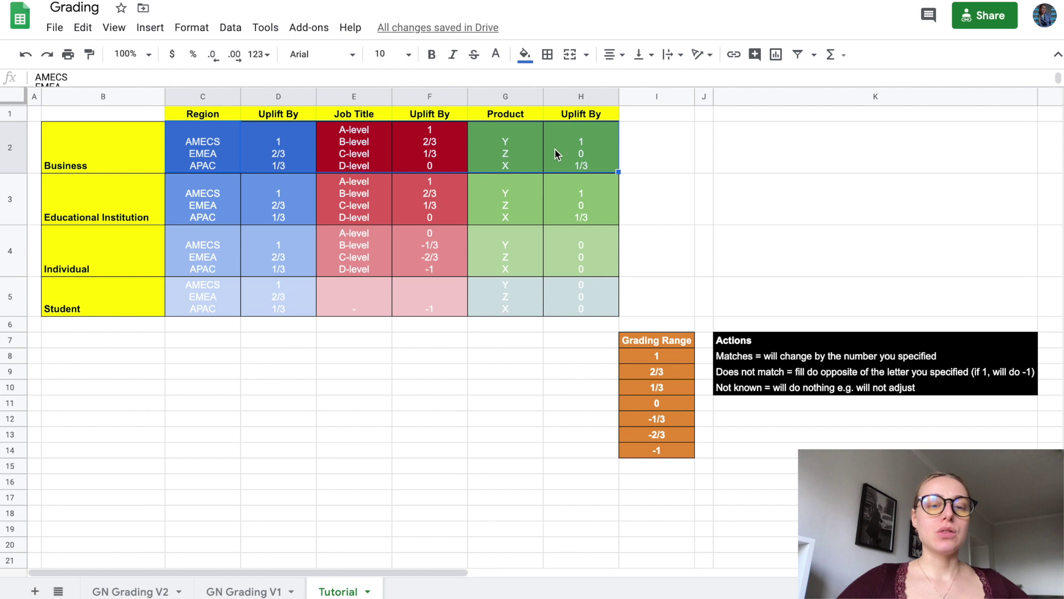
pyautogui.click(234, 200)
pyautogui.moveTo(319, 201); pyautogui.dragTo(599, 201)
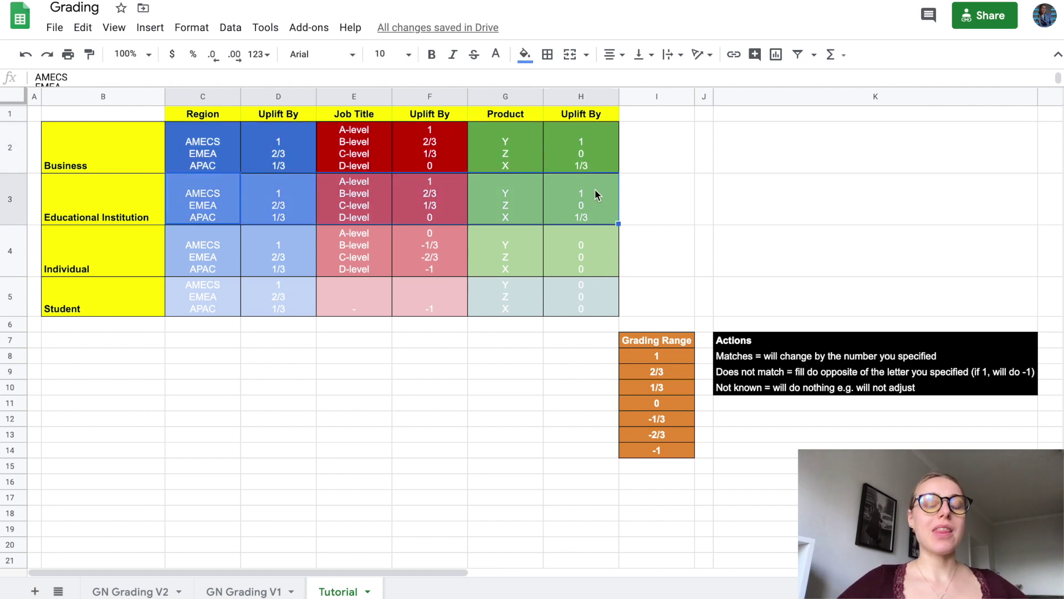
pyautogui.click(636, 190)
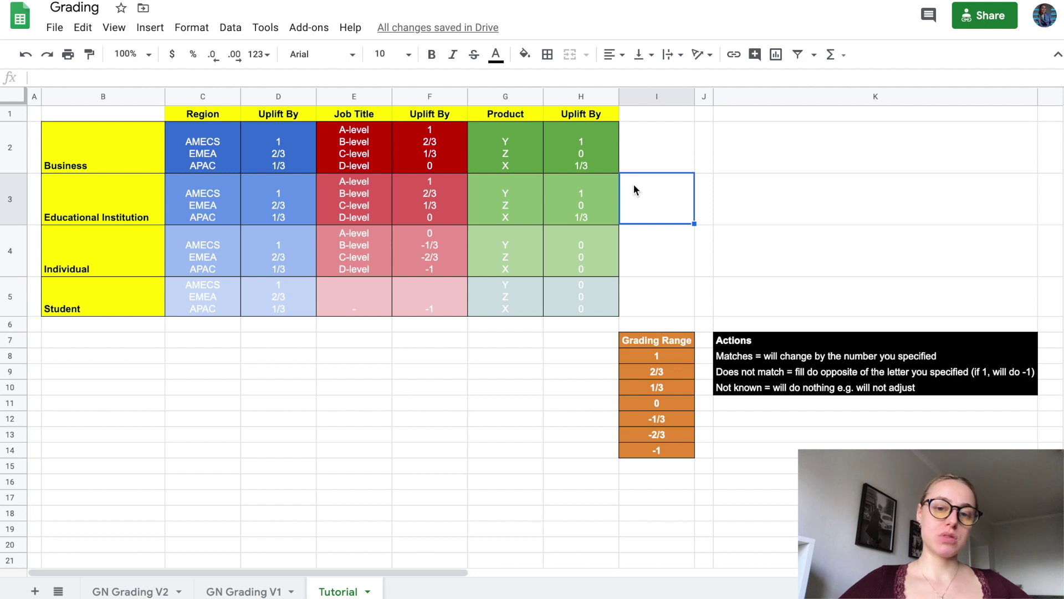
pyautogui.click(660, 154)
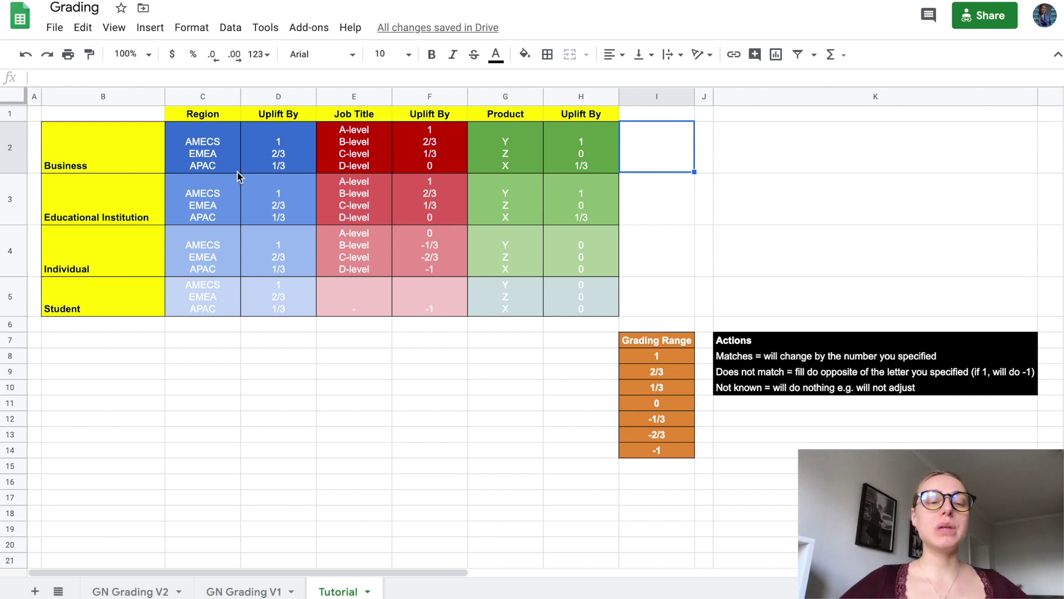
pyautogui.click(211, 151)
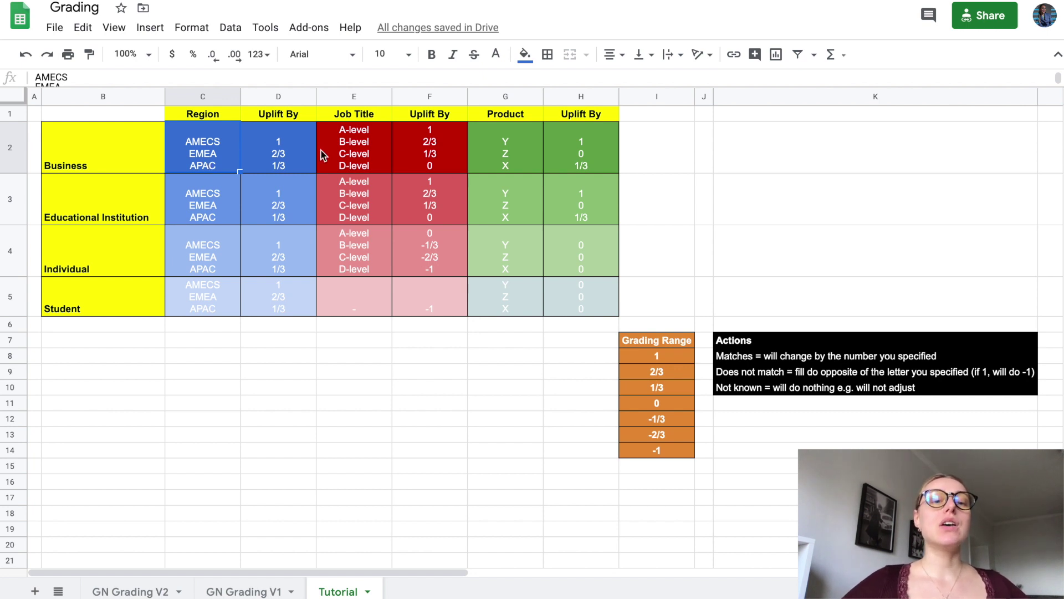
pyautogui.click(647, 155)
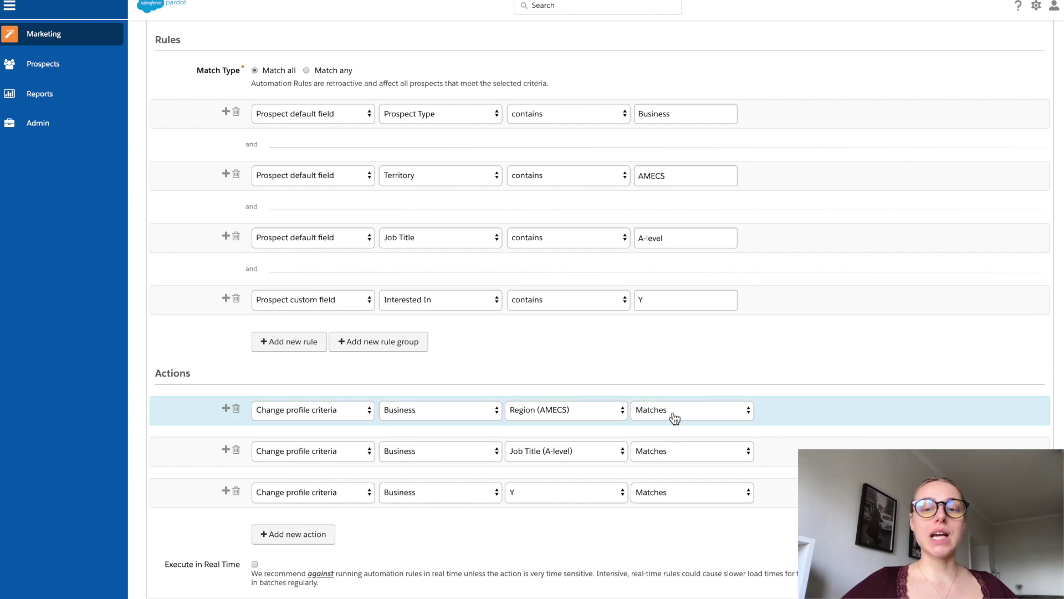
# - In Pardot, check the match options of the rule's Region (AMECS) action and the grade adjustment of the profile's Job Title (A-level) criterion
pyautogui.click(673, 413)
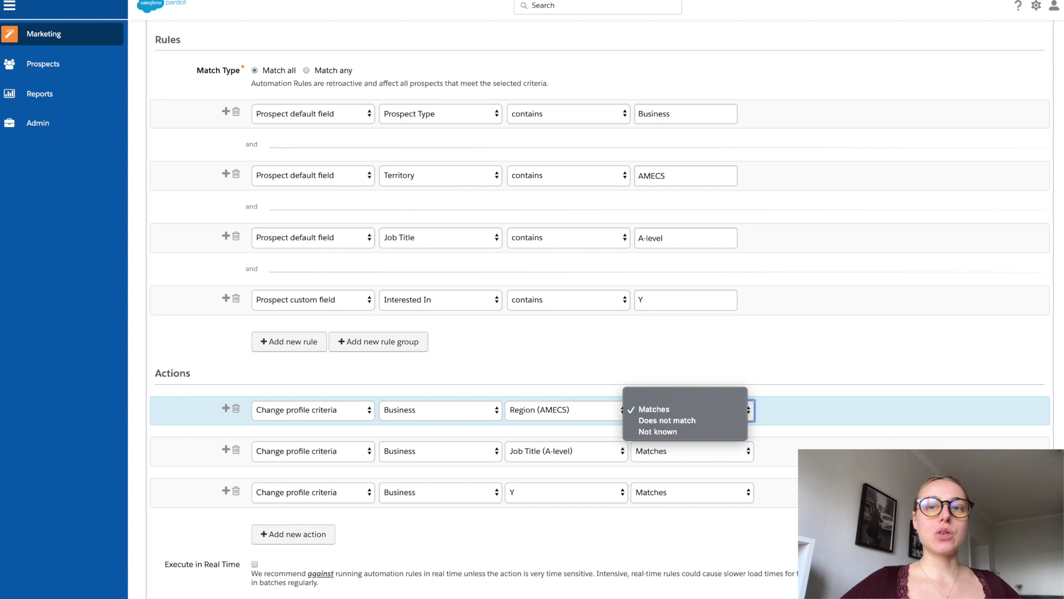
pyautogui.press('Return')
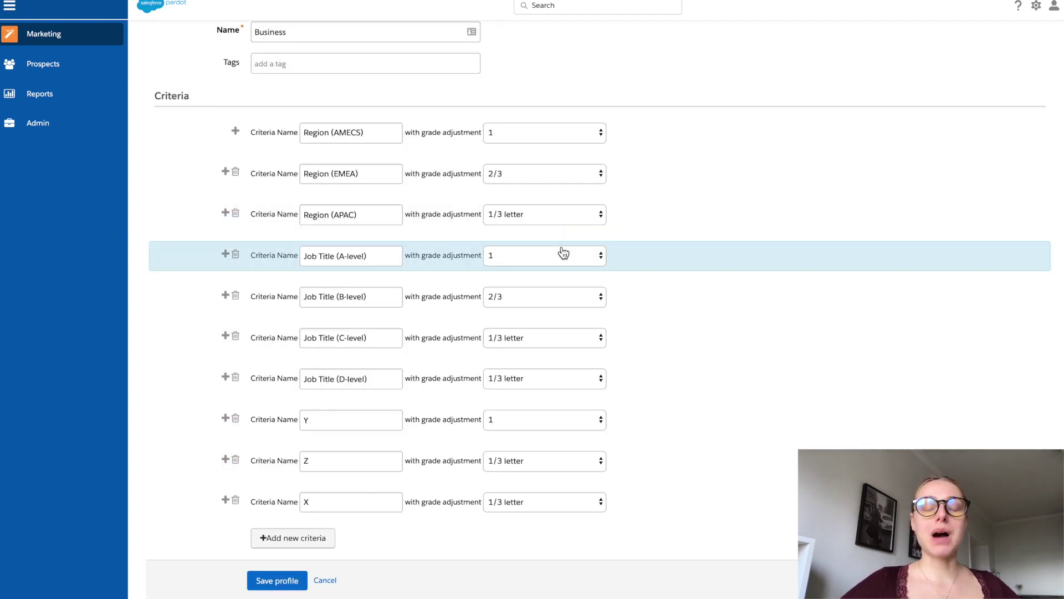
pyautogui.click(563, 252)
pyautogui.click(564, 253)
pyautogui.press('Up')
pyautogui.click(563, 254)
pyautogui.click(561, 264)
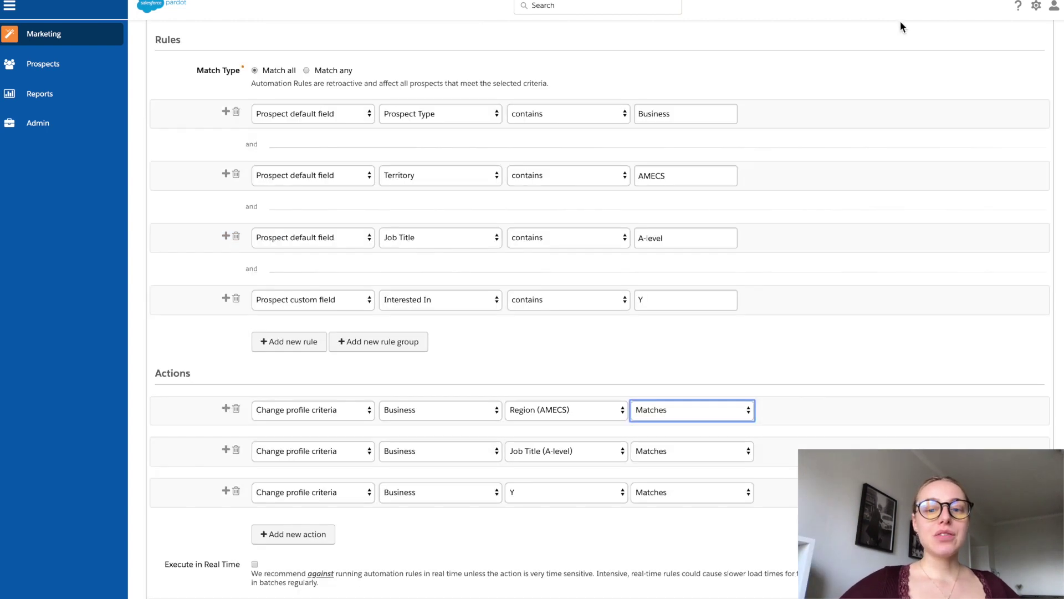
# - Set the rule's Region (AMECS) action to Does not match and check the Job Title (A-level) grade adjustment in the Business profile
pyautogui.click(700, 410)
pyautogui.click(688, 421)
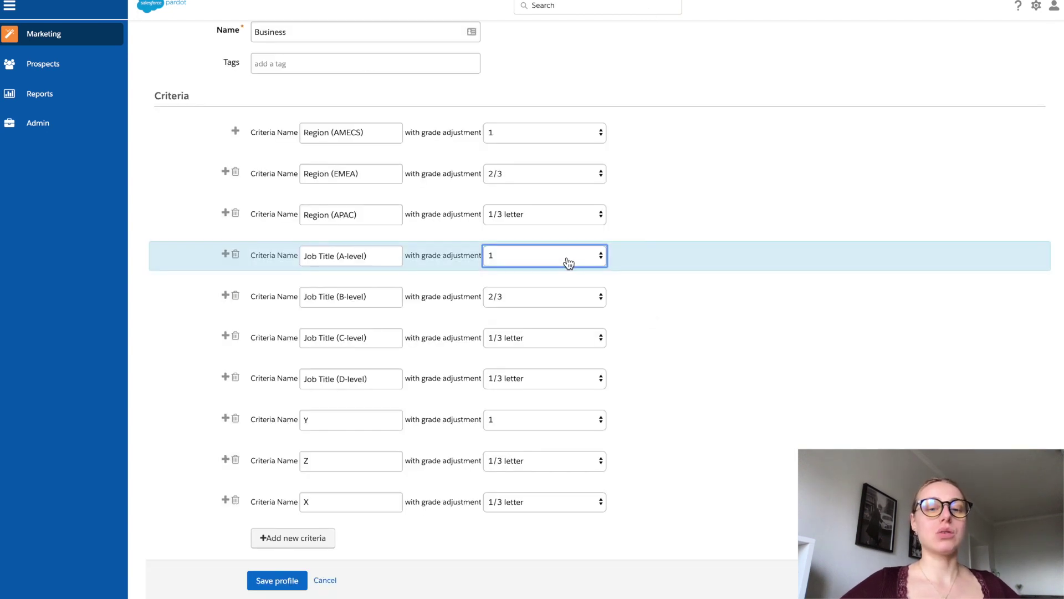
pyautogui.click(569, 261)
pyautogui.click(569, 258)
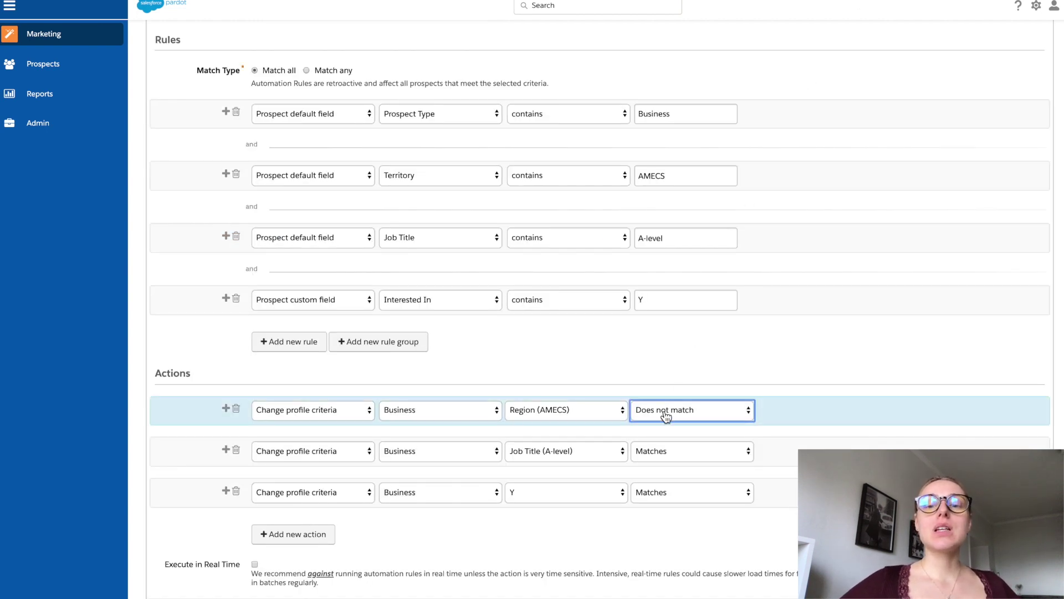
# - Set the automation rule's Region (AMECS) profile criteria action to Not known
pyautogui.click(666, 417)
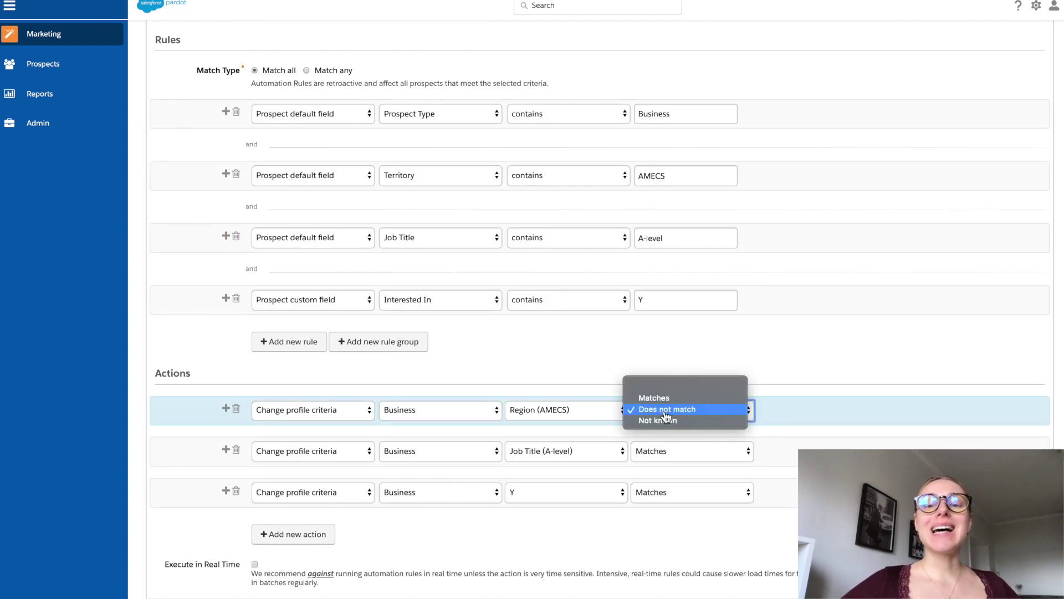
pyautogui.click(666, 422)
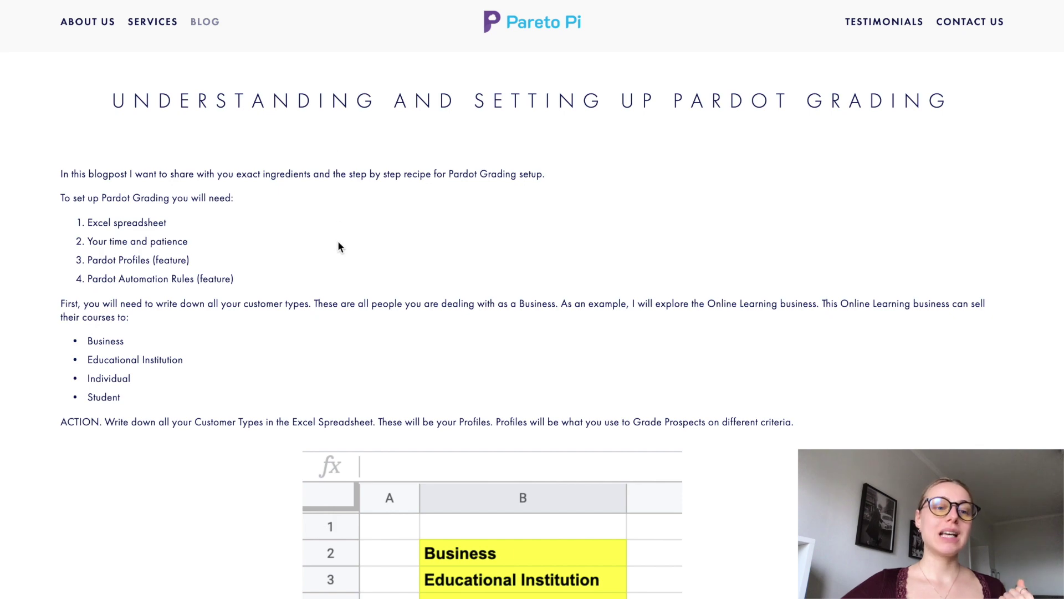
# - Read through the Pareto Pi blog post on setting up Pardot grading, down to the section on creating profiles
pyautogui.scroll(-2, 338, 247)
pyautogui.scroll(-8, 338, 247)
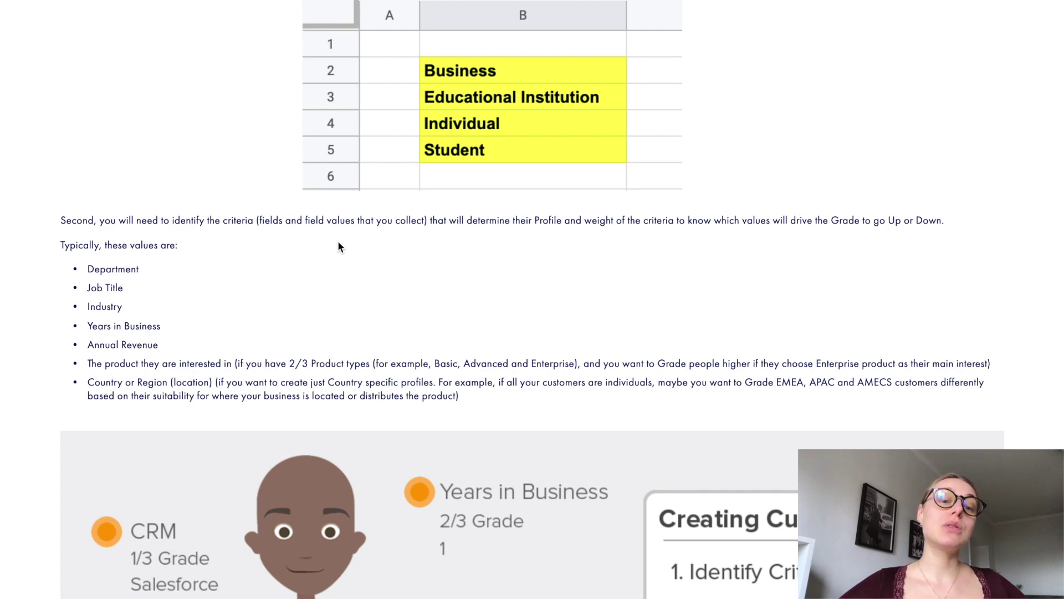
pyautogui.scroll(-7, 339, 244)
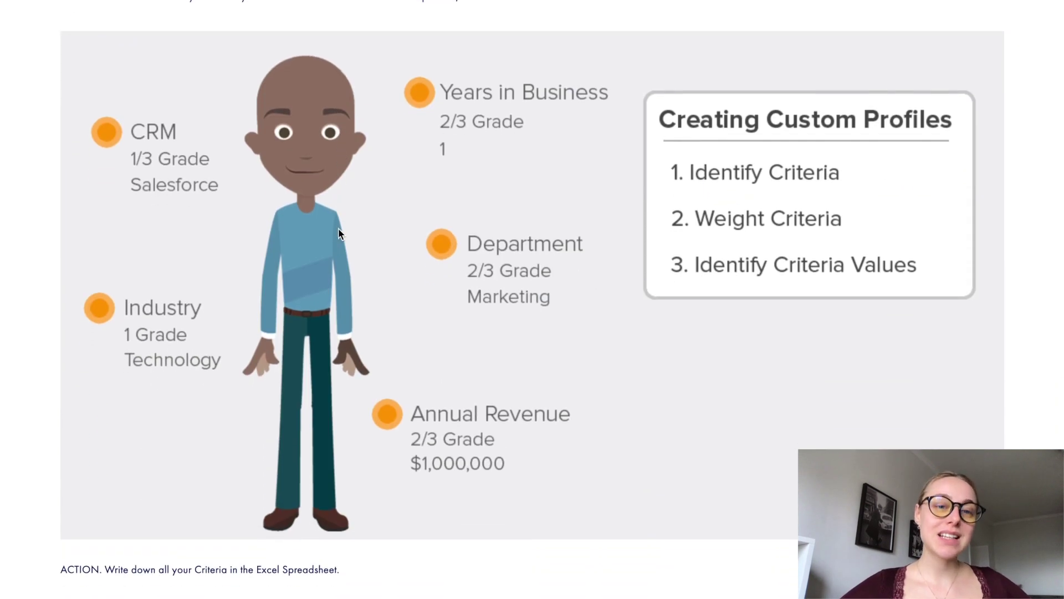
pyautogui.scroll(-7, 338, 228)
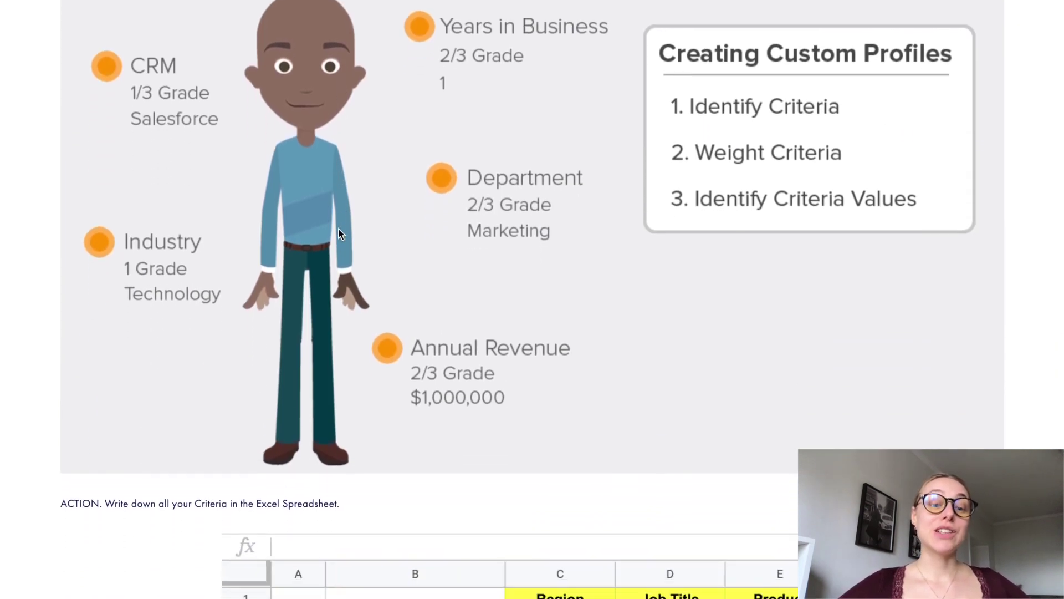
pyautogui.scroll(-20, 339, 232)
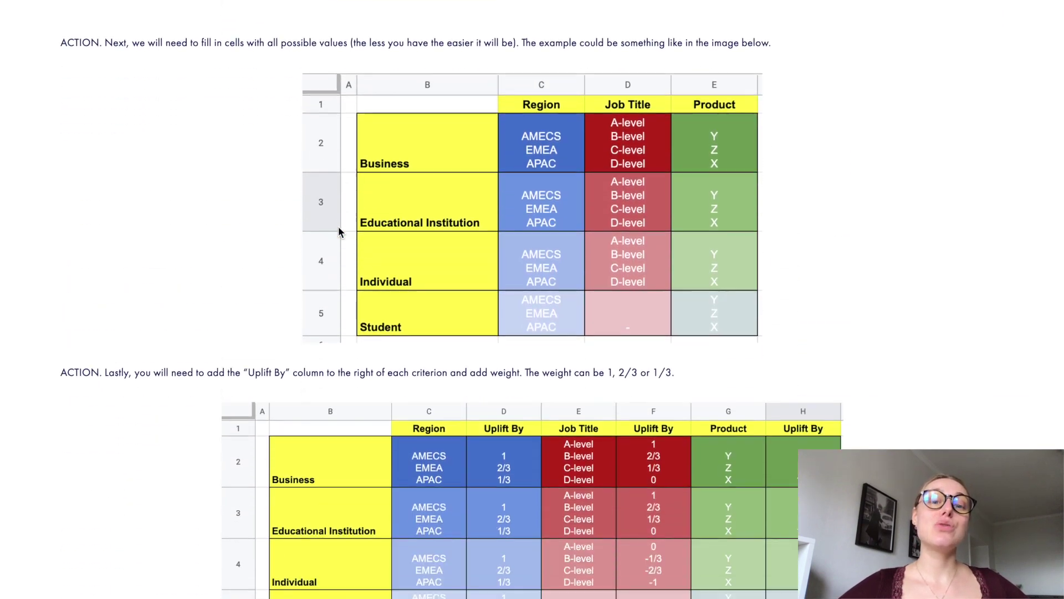
pyautogui.scroll(-1, 339, 232)
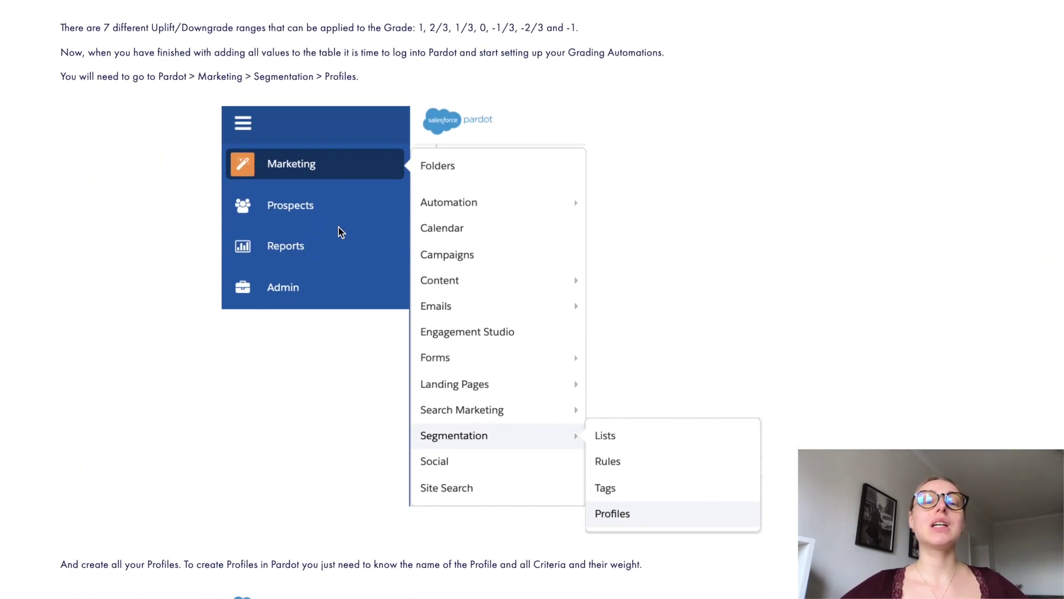
pyautogui.scroll(-3, 340, 232)
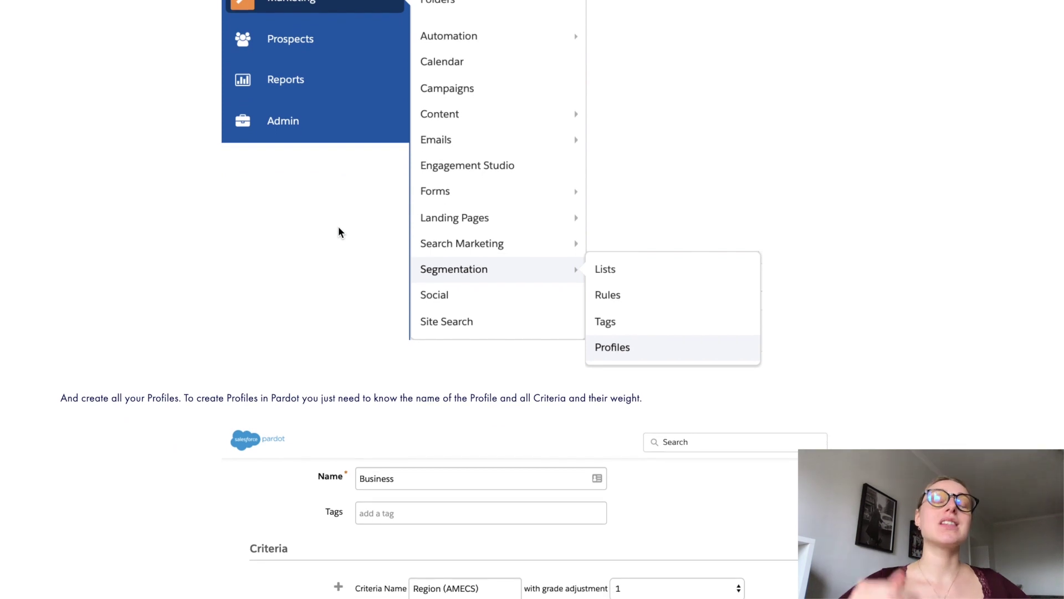